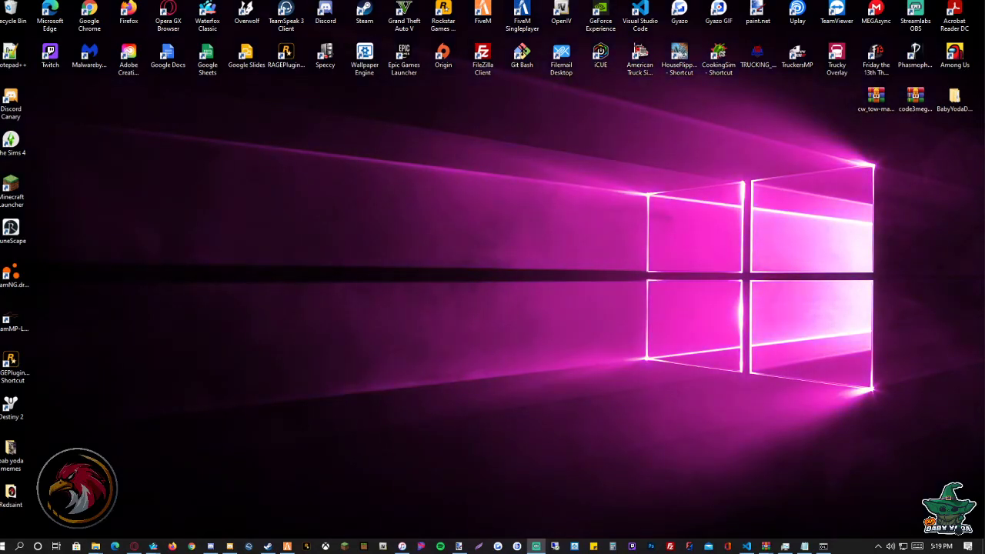
Extract the code3megapack folder from the code3megapack.rar archive to the desktop and minimize the archive window.
double_click(915, 96)
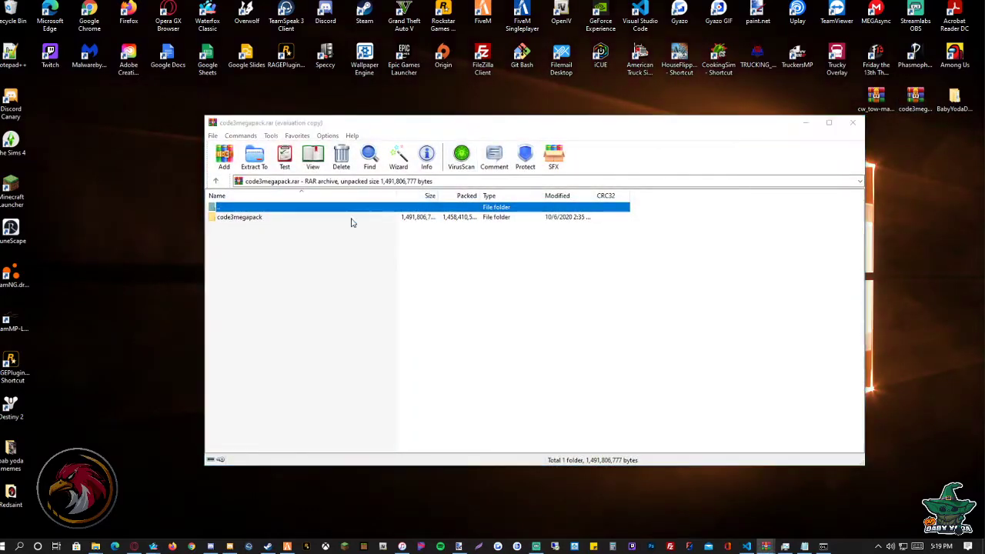
left_click(614, 254)
left_click_drag(305, 218, 382, 214)
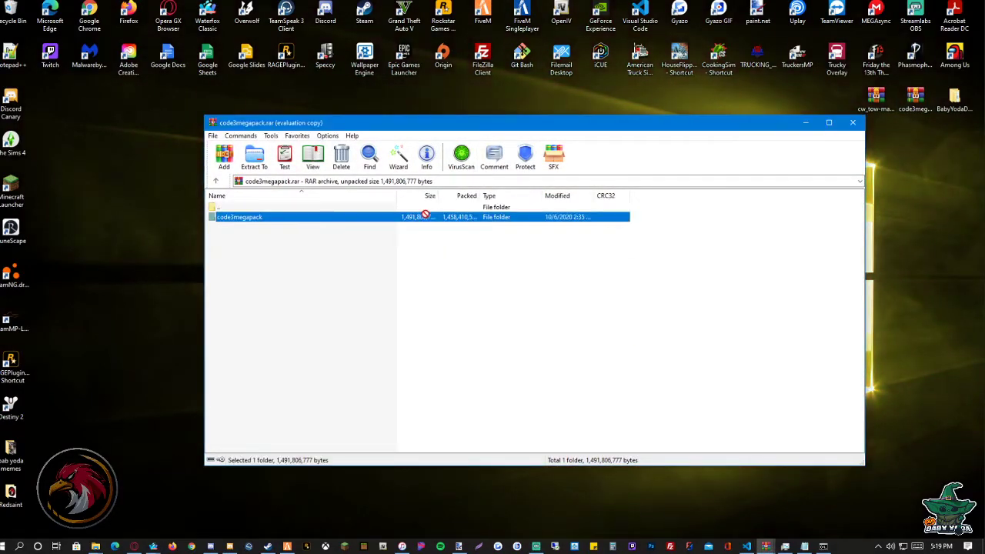
left_click_drag(932, 182, 931, 182)
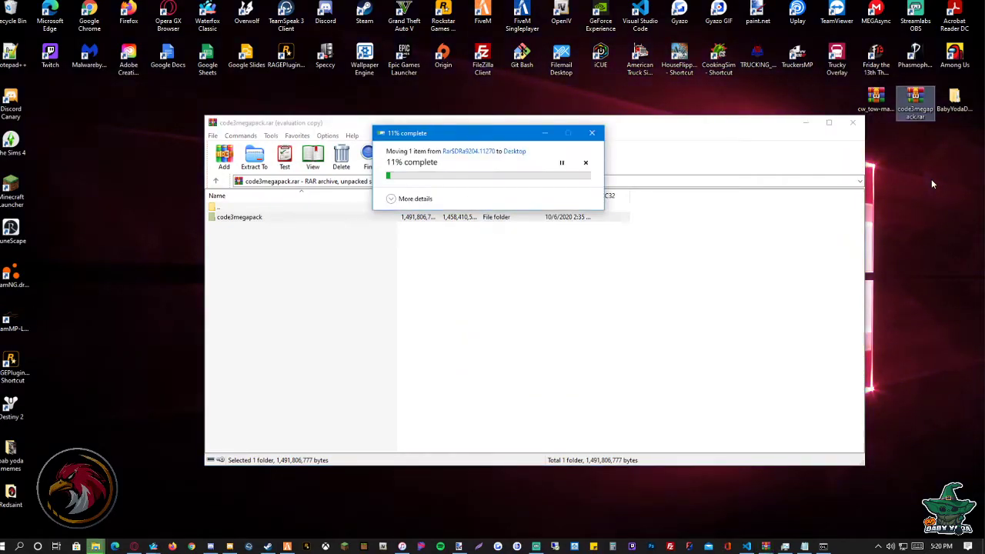
left_click(806, 123)
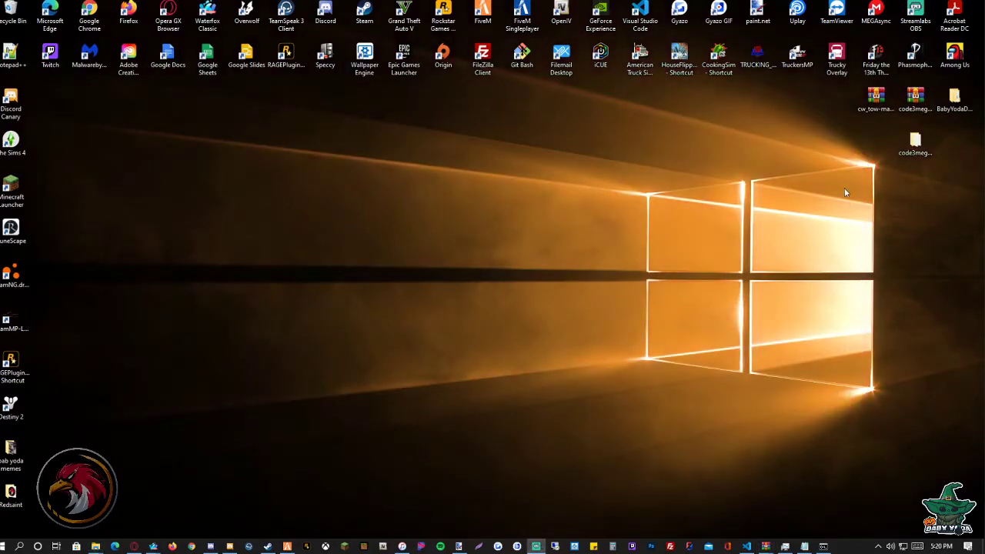
Open the extracted code3megapack folder and create a new desktop folder named Code3Pack.
left_click(913, 146)
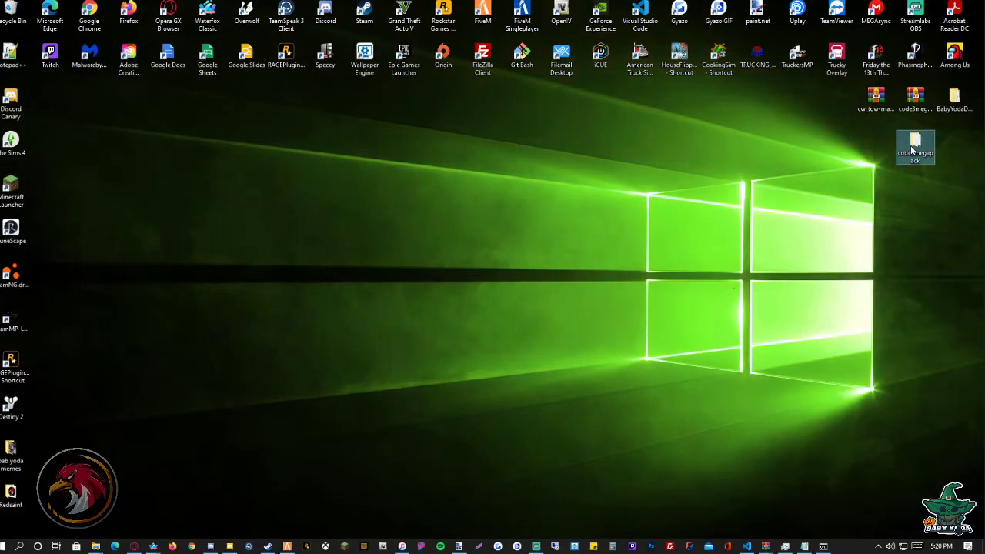
double_click(914, 149)
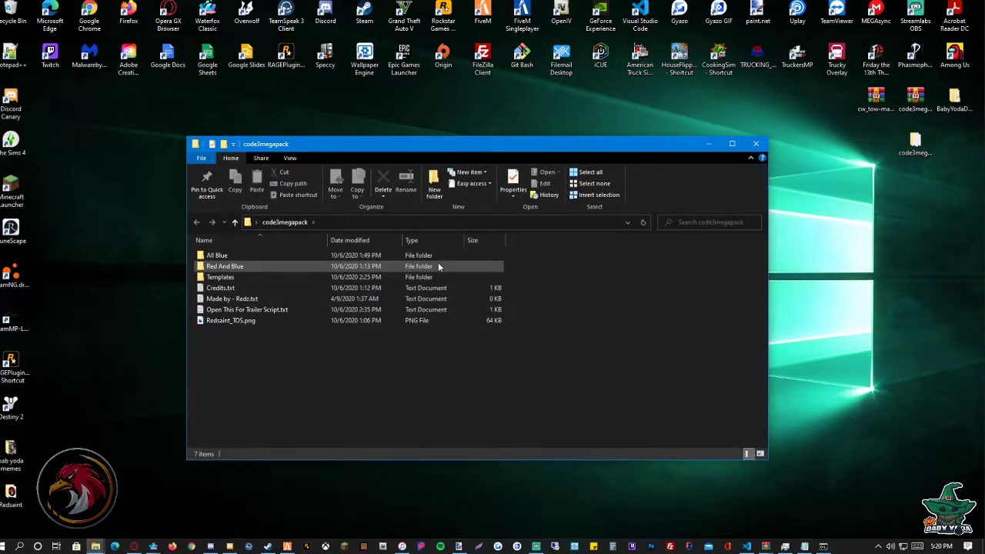
right_click(830, 239)
mouse_move(855, 356)
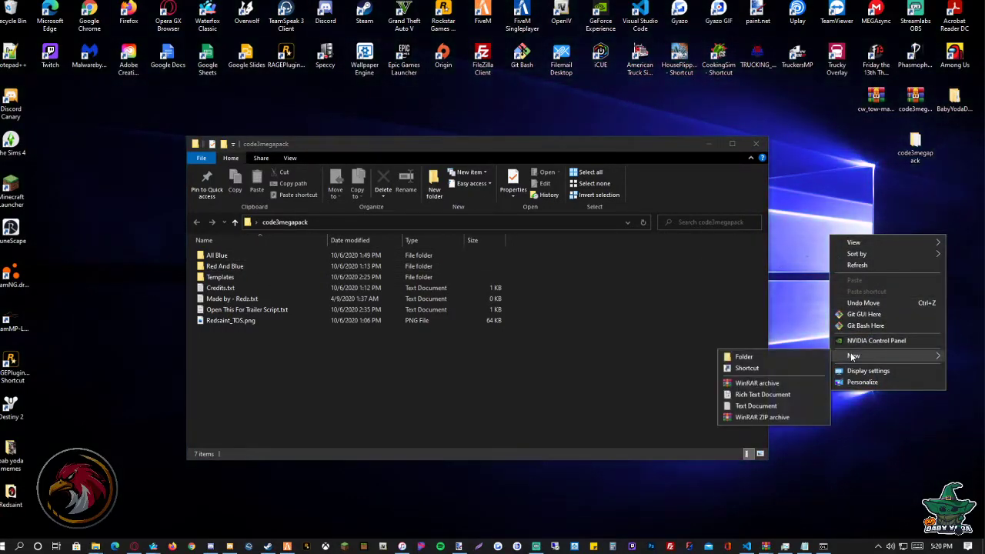
left_click(799, 356)
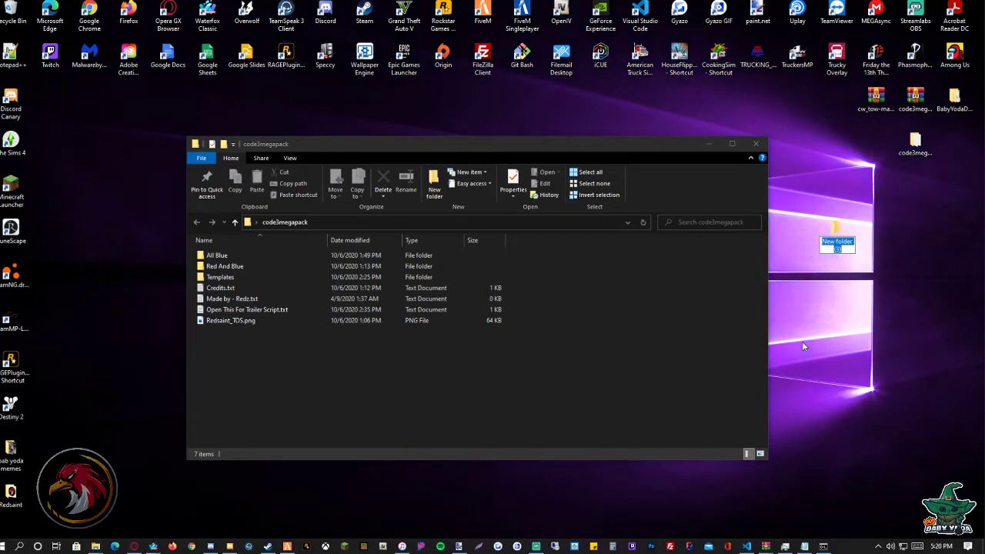
type("Code")
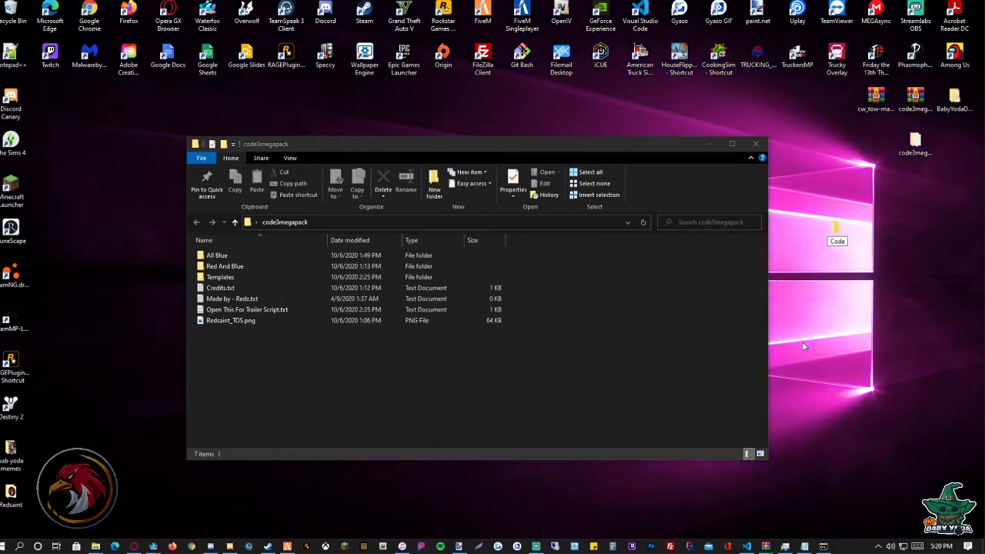
type("3Pack")
key("Return")
Open the Code3Pack folder and arrange its window so that it and the code3megapack window are both accessible.
double_click(836, 231)
left_click_drag(628, 150, 822, 250)
left_click_drag(607, 143, 420, 26)
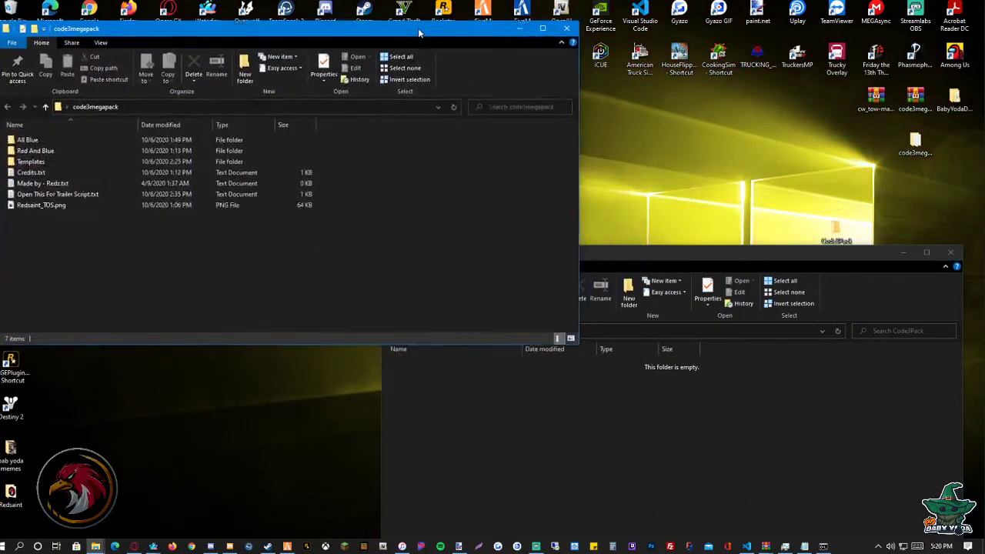
Open the Red And Blue folder of the mega pack and create a subfolder named stream inside Code3Pack.
double_click(207, 149)
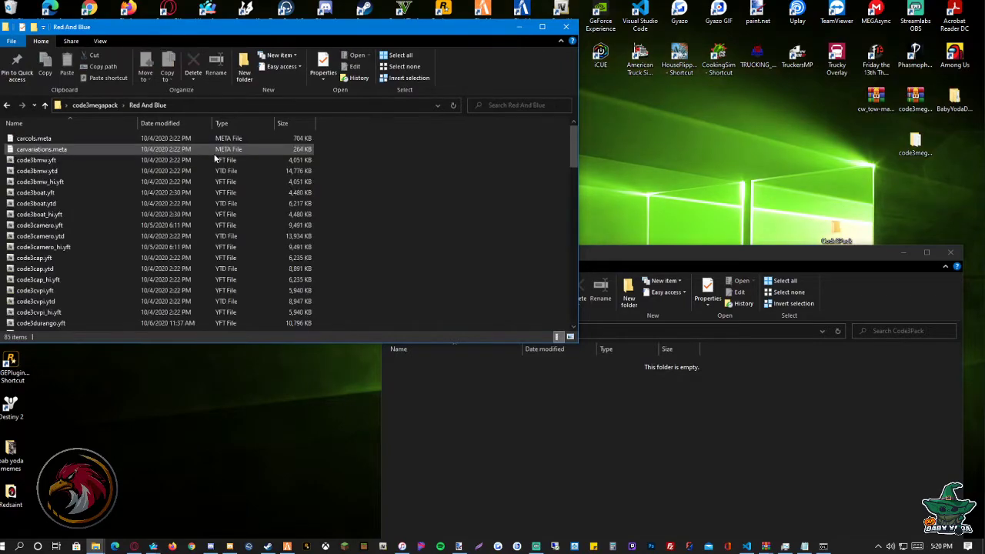
left_click_drag(329, 160, 262, 308)
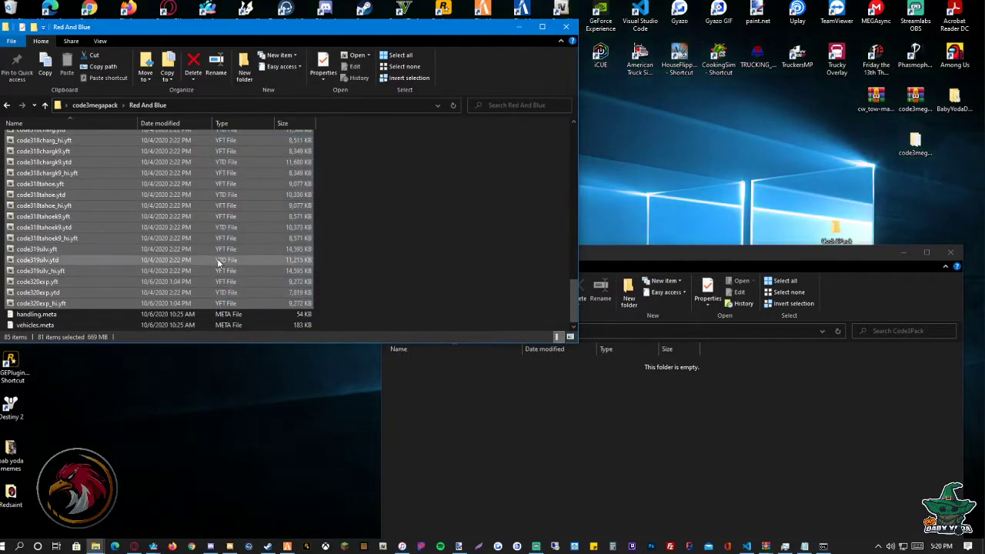
right_click(490, 392)
mouse_move(554, 369)
left_click(631, 372)
type("stream")
key("Return")
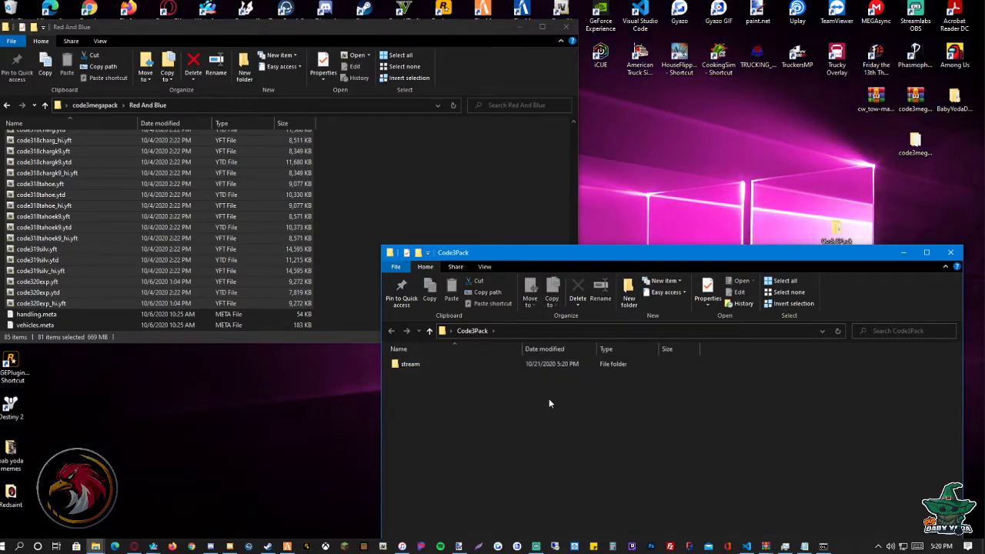
Move all the .yft and .ytd vehicle files from Red And Blue into the stream folder.
double_click(500, 365)
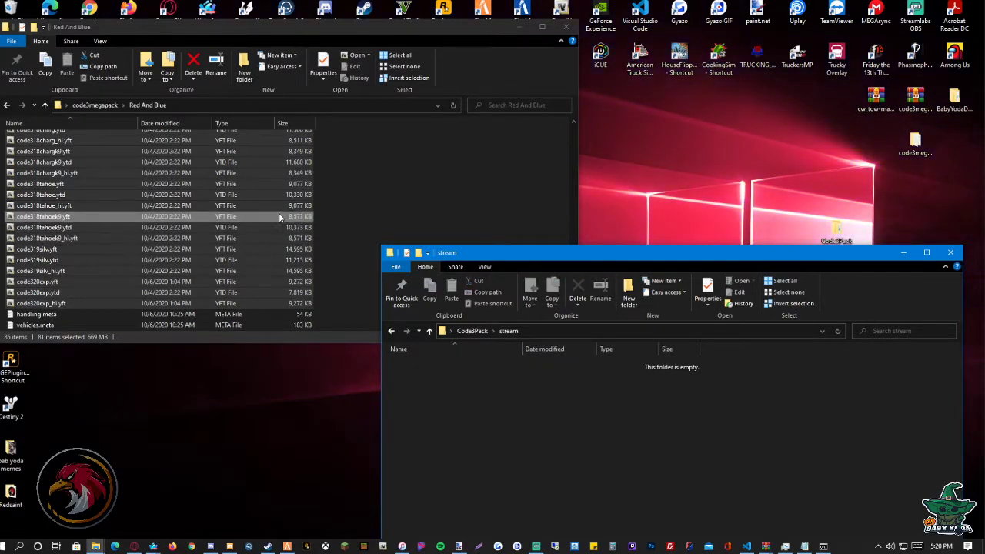
left_click(429, 186)
scroll(323, 189, "up", 15)
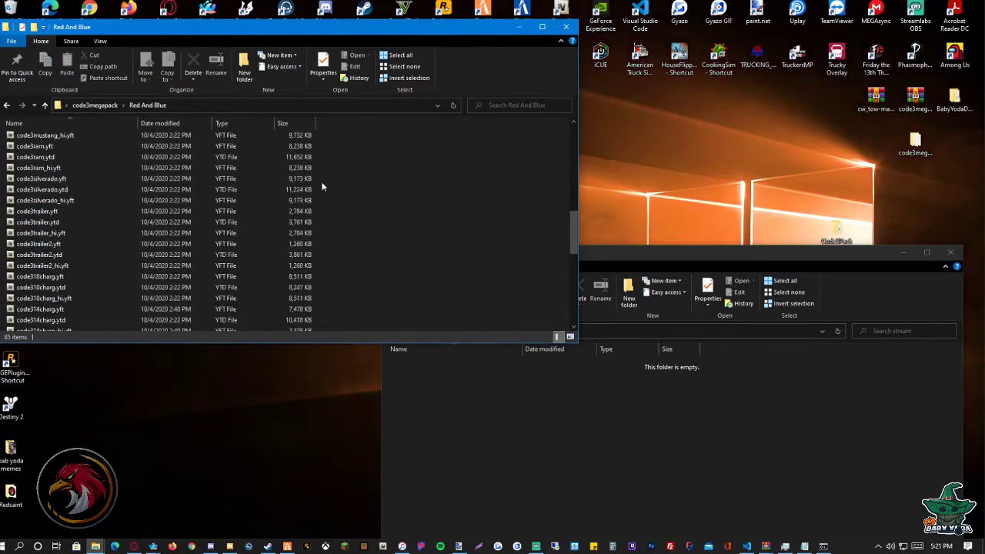
scroll(324, 179, "up", 5)
left_click_drag(345, 160, 240, 306)
left_click_drag(239, 270, 532, 392)
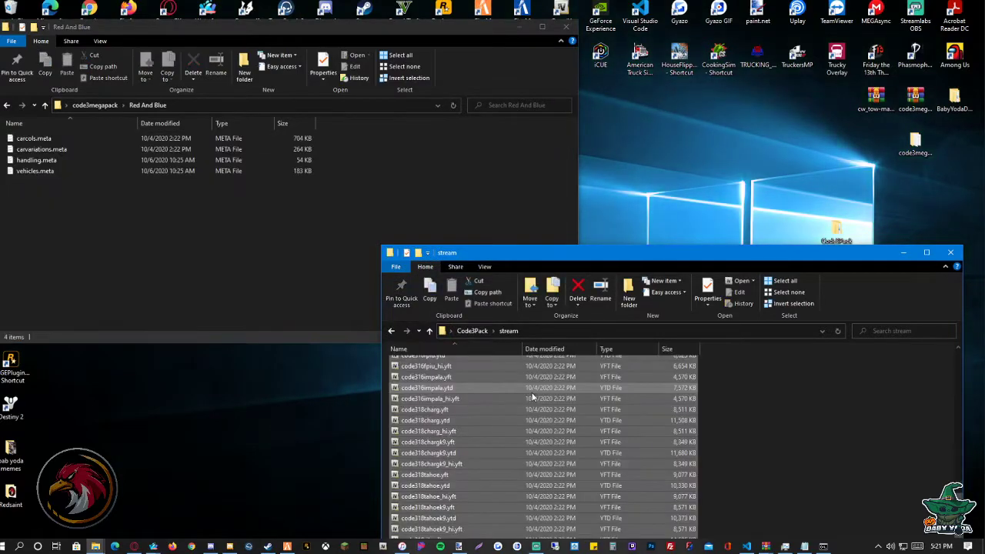
Move carcols.meta, carvariations.meta, handling.meta and vehicles.meta from Red And Blue into the Code3Pack root and minimize both folder windows.
left_click_drag(629, 253, 612, 105)
scroll(608, 331, "up", 15)
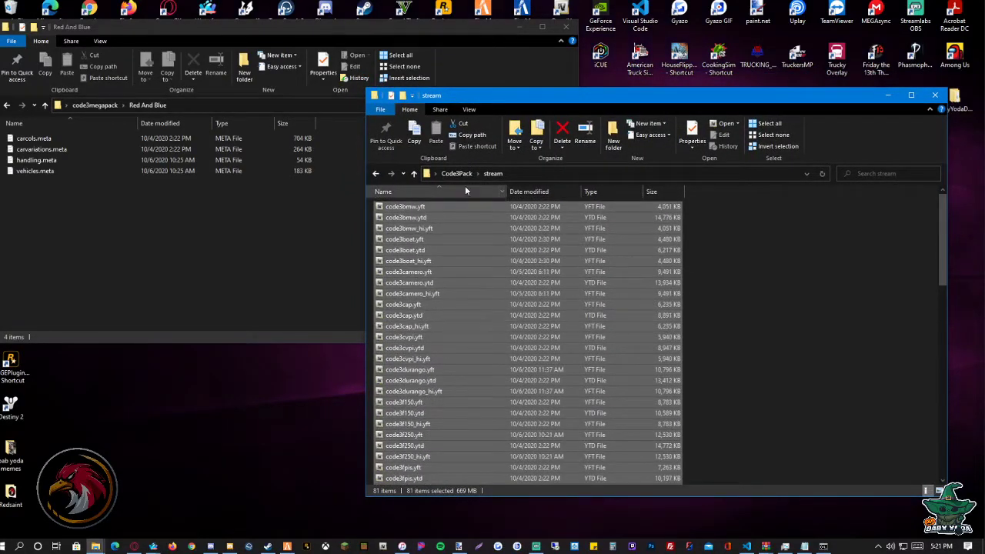
left_click(454, 175)
left_click(235, 210)
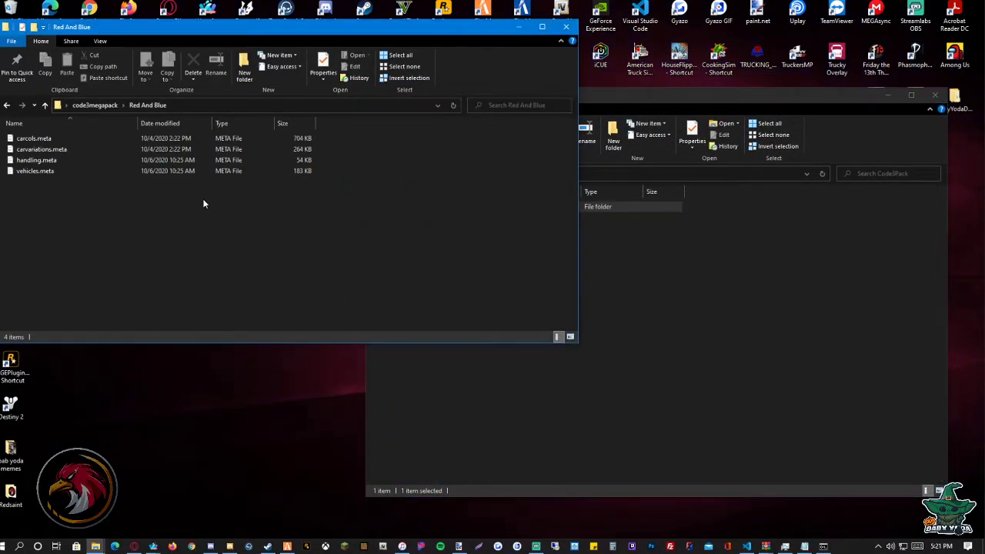
left_click_drag(178, 178, 632, 299)
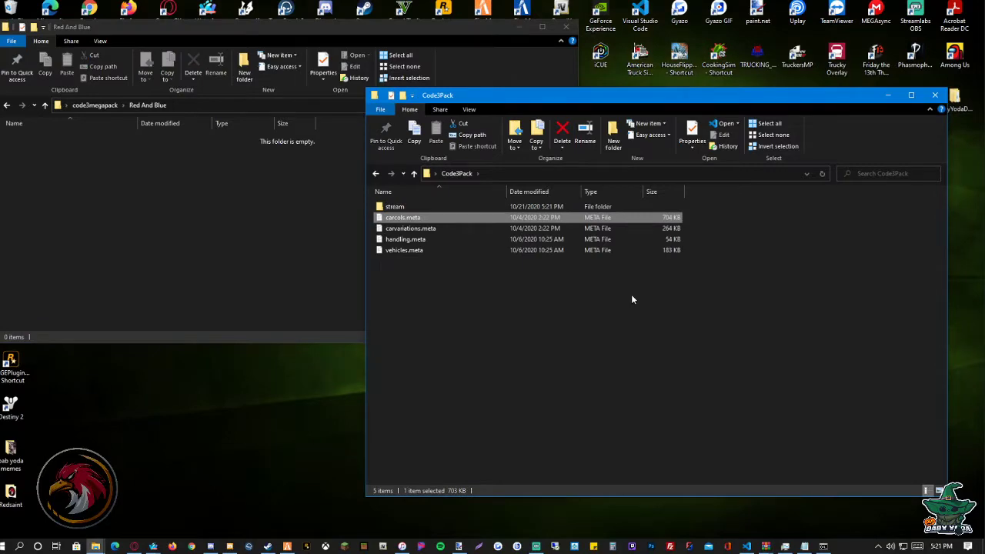
left_click(889, 95)
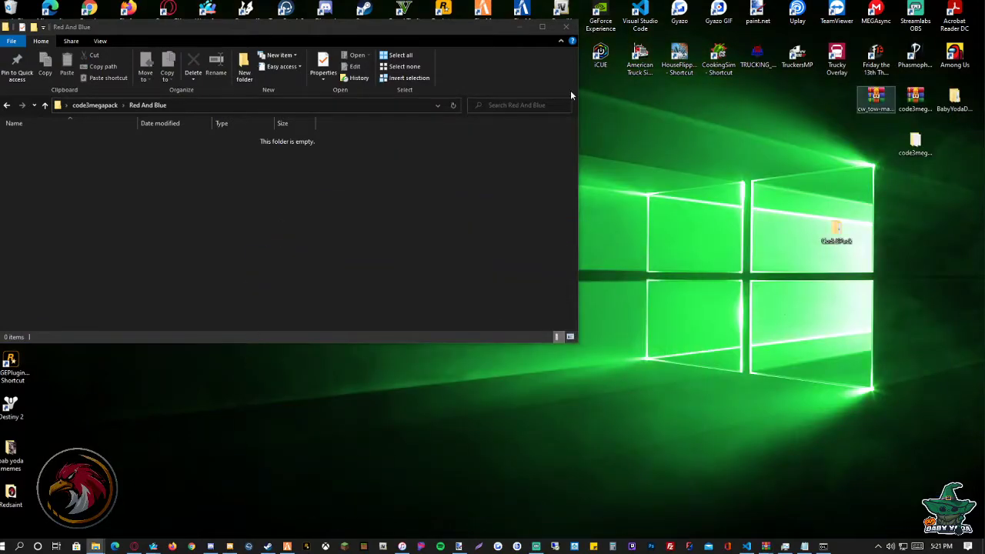
left_click(519, 27)
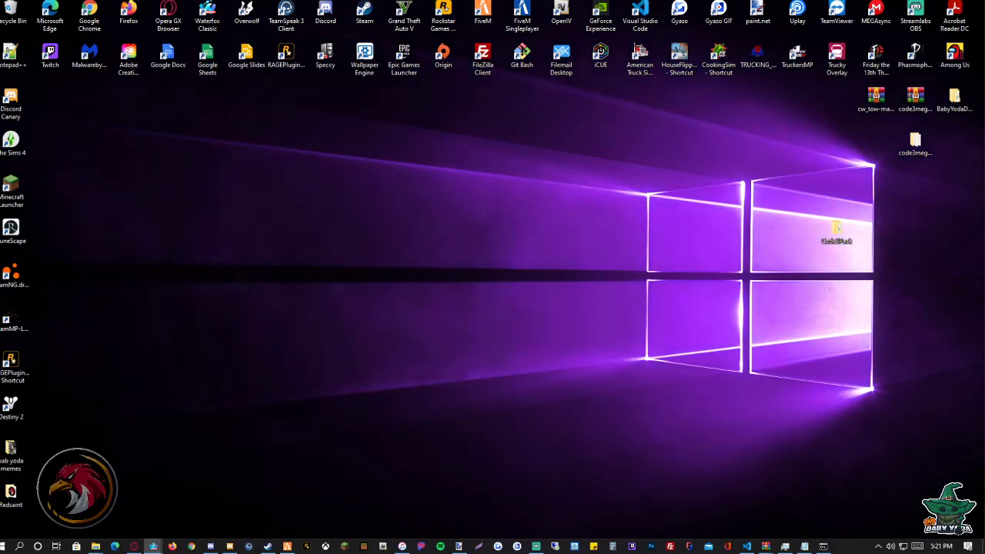
Copy resource_1-1.lua from the Temp folder to the desktop and minimize the Temp window.
key("alt+Tab")
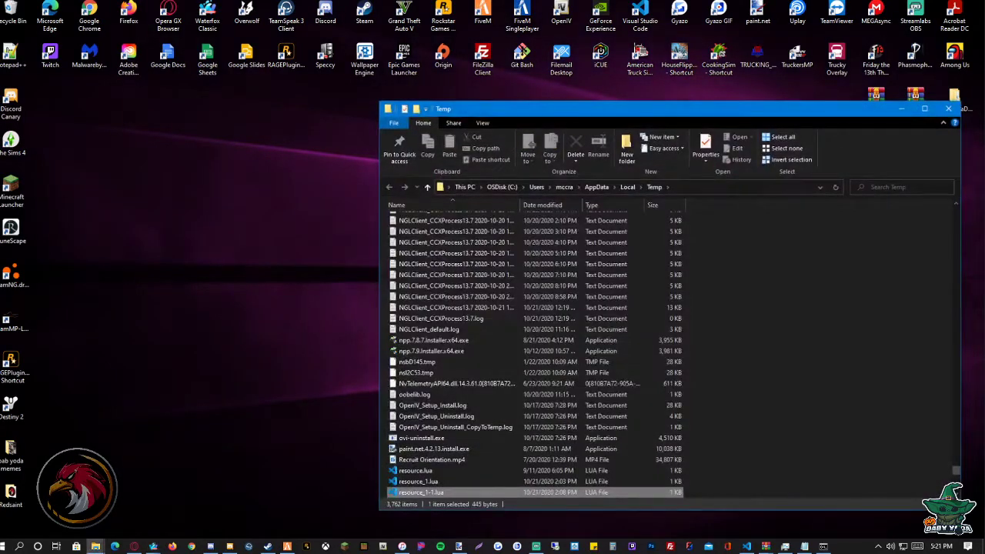
right_click(427, 492)
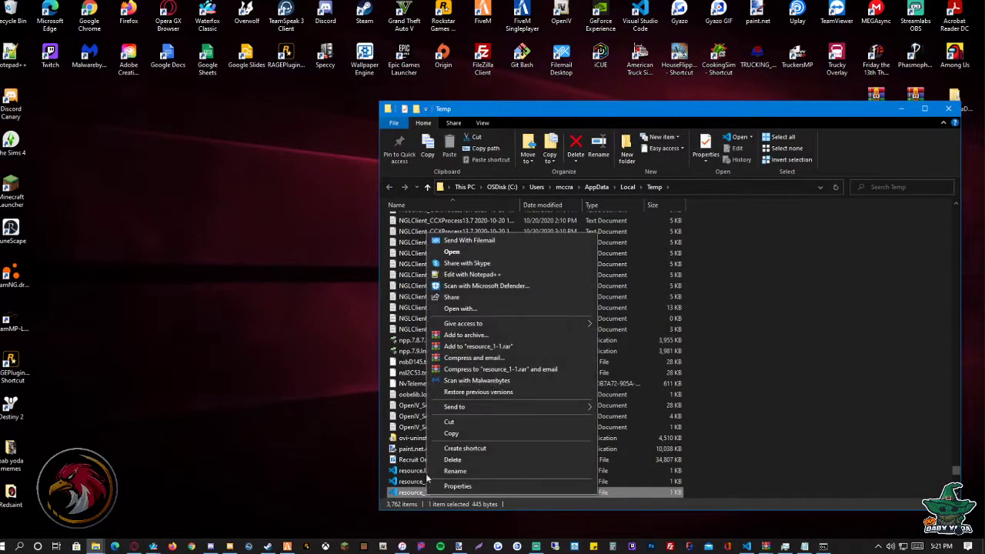
left_click(462, 434)
right_click(281, 337)
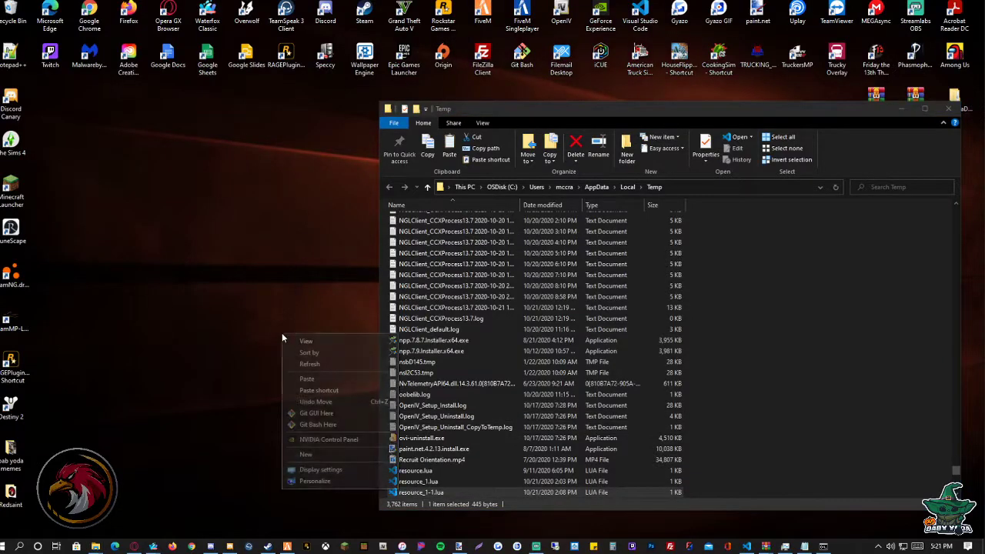
left_click(302, 378)
left_click(902, 109)
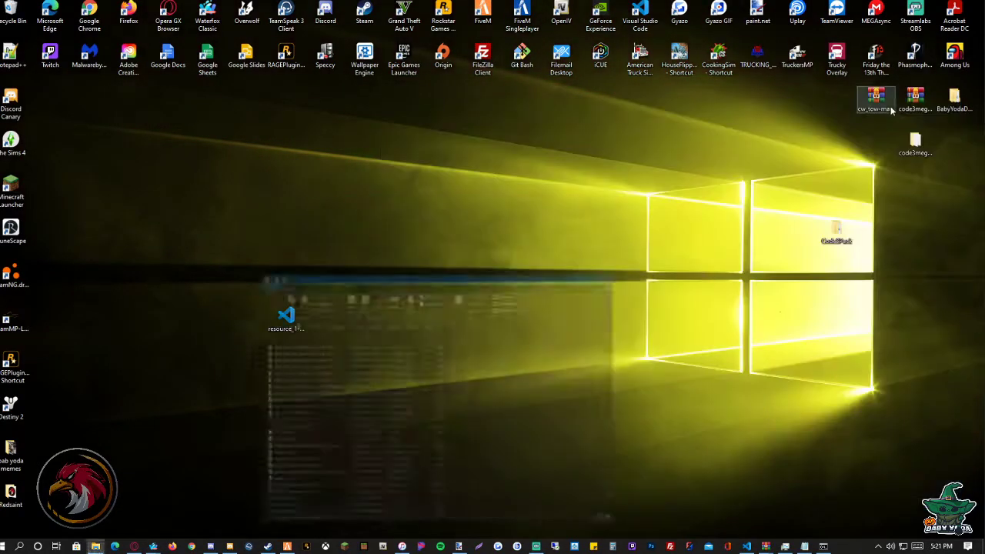
Rename the copied desktop Lua file to __resource.lua and move it into the Code3Pack folder.
right_click(298, 317)
left_click(323, 293)
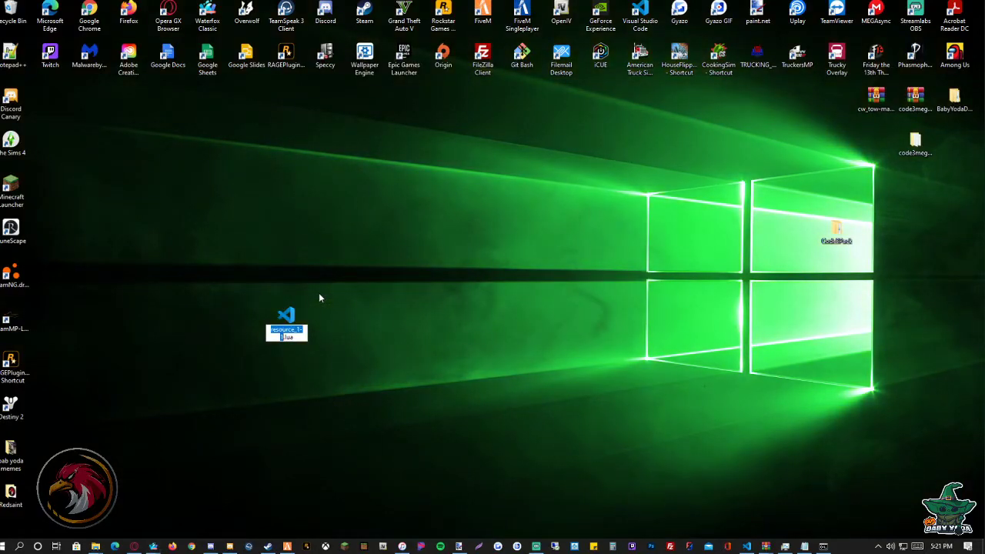
key("BackSpace")
type("__resource")
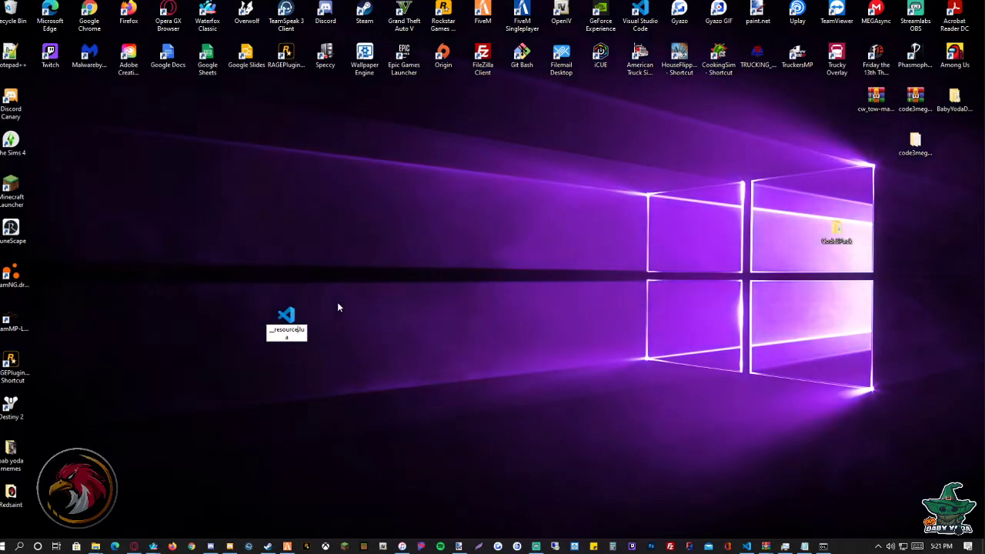
key("Return")
left_click_drag(289, 317, 833, 233)
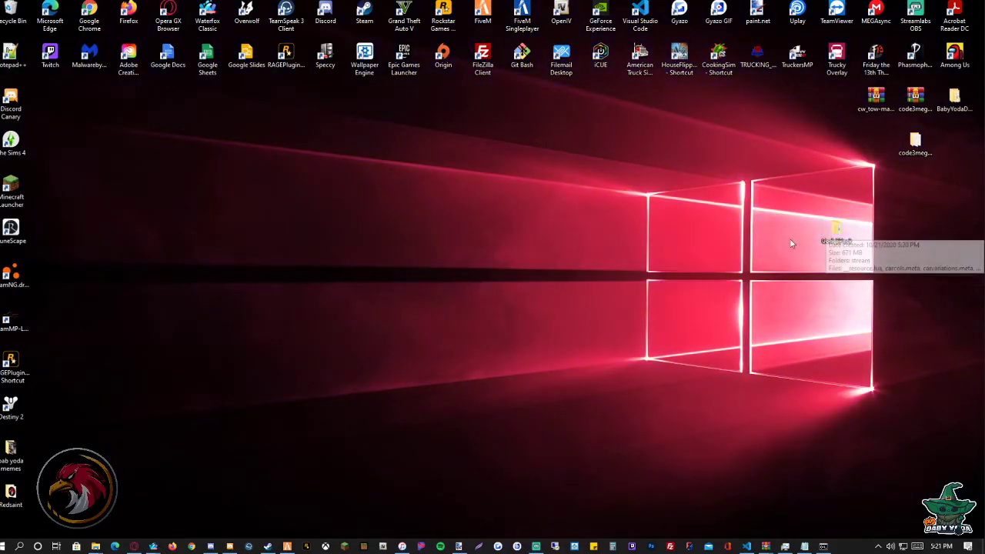
Remove the code3megapack folder from the desktop and close the leftover Desktop and Temp folder windows.
left_click(898, 144)
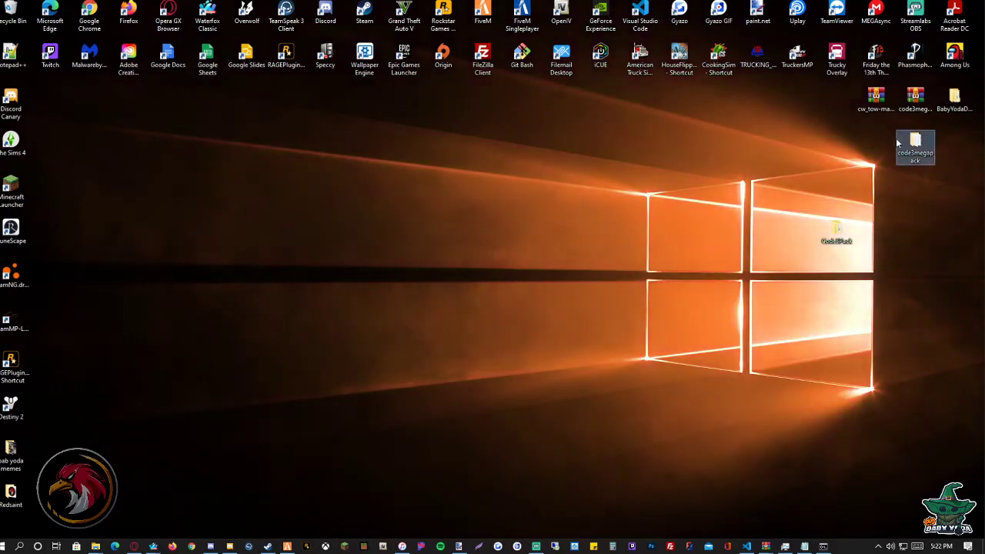
key("Delete")
key("Escape")
left_click_drag(897, 144, 836, 230)
mouse_move(97, 544)
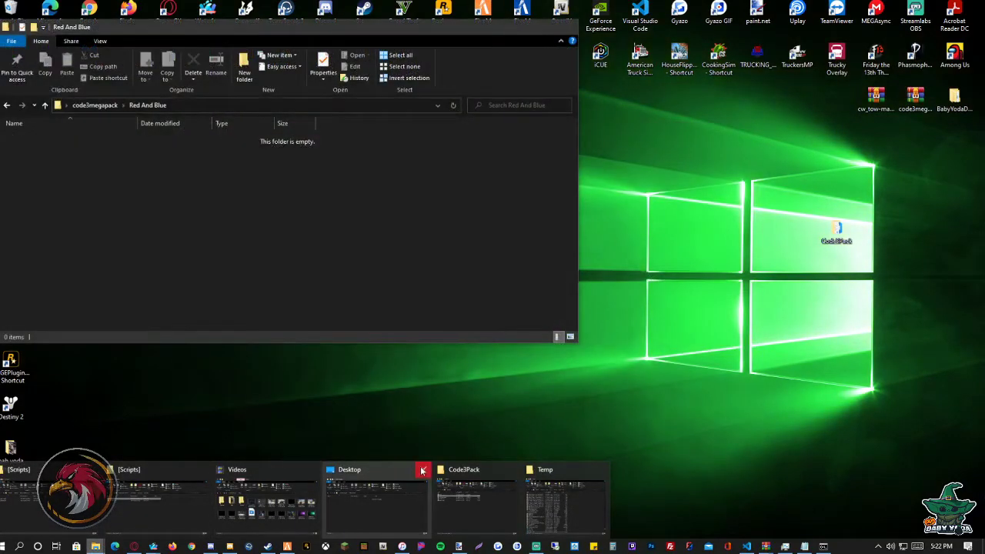
left_click(423, 469)
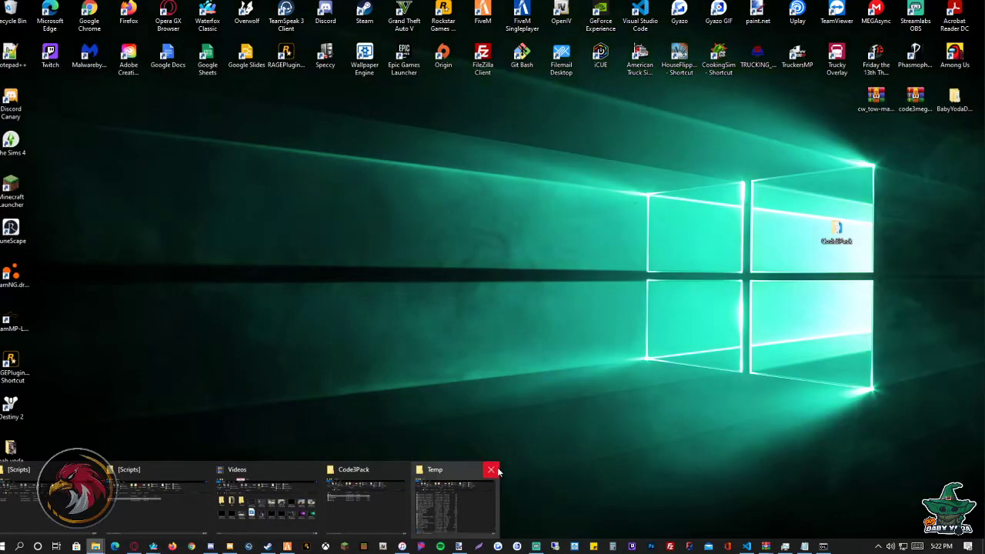
left_click(492, 469)
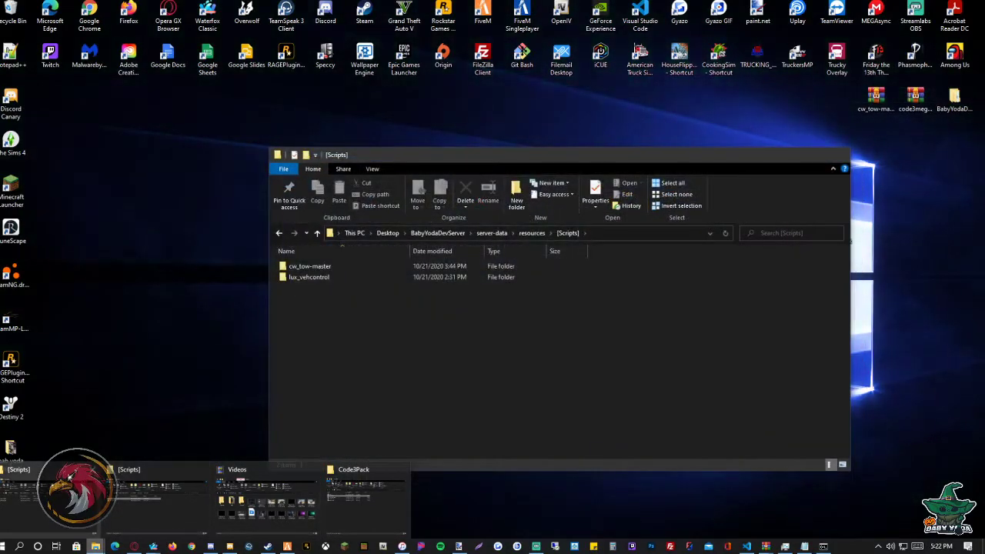
Open the resources folder inside server-data of BabyYodaDevServer, using the already open [Scripts] window.
left_click(46, 488)
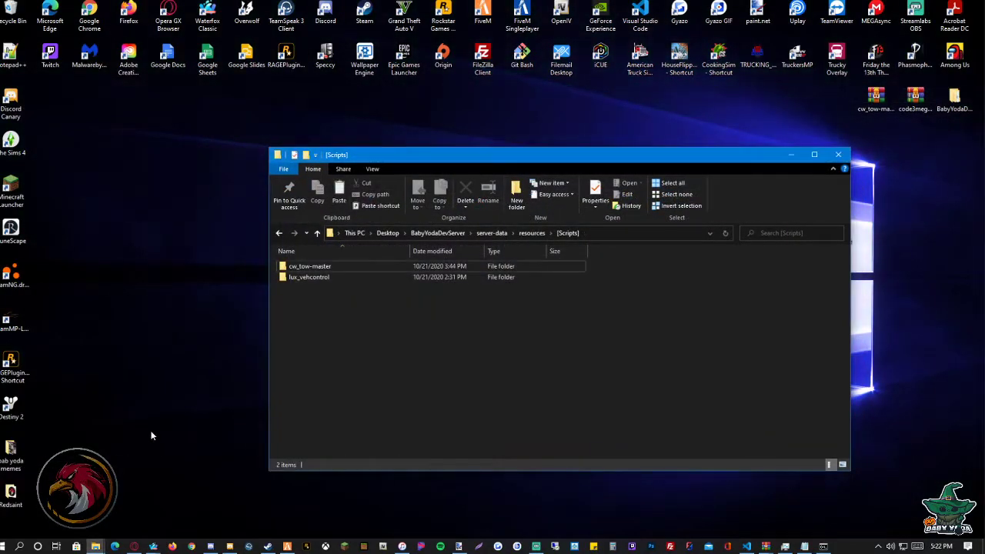
left_click(432, 235)
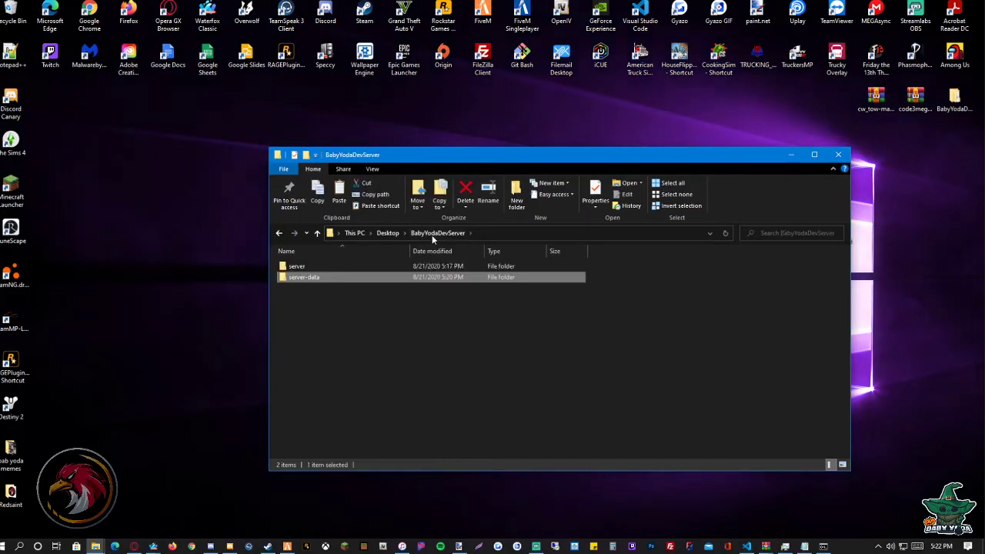
double_click(349, 278)
double_click(349, 289)
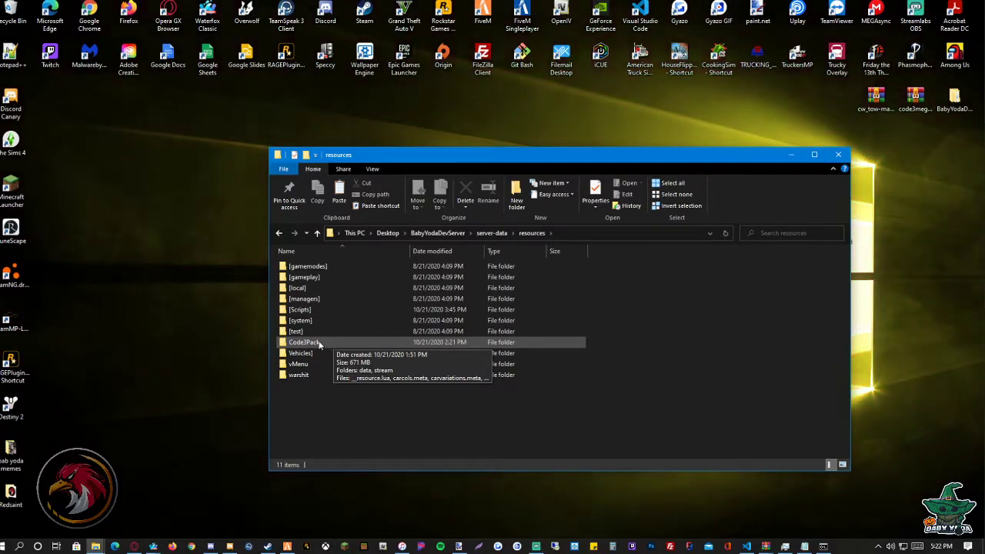
Check the contents of the Code3Pack folder inside the server's resources folder and close its window.
double_click(323, 342)
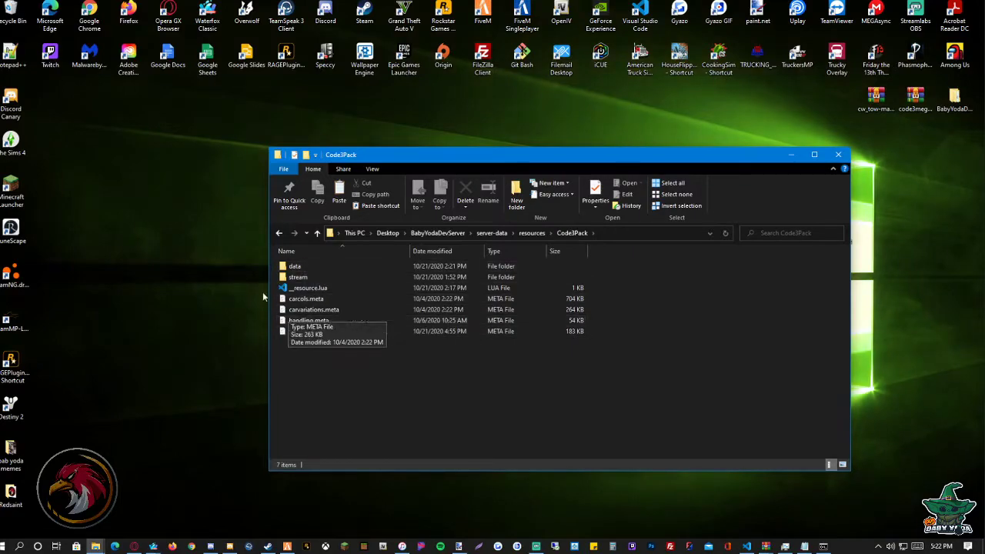
left_click_drag(709, 149, 580, 151)
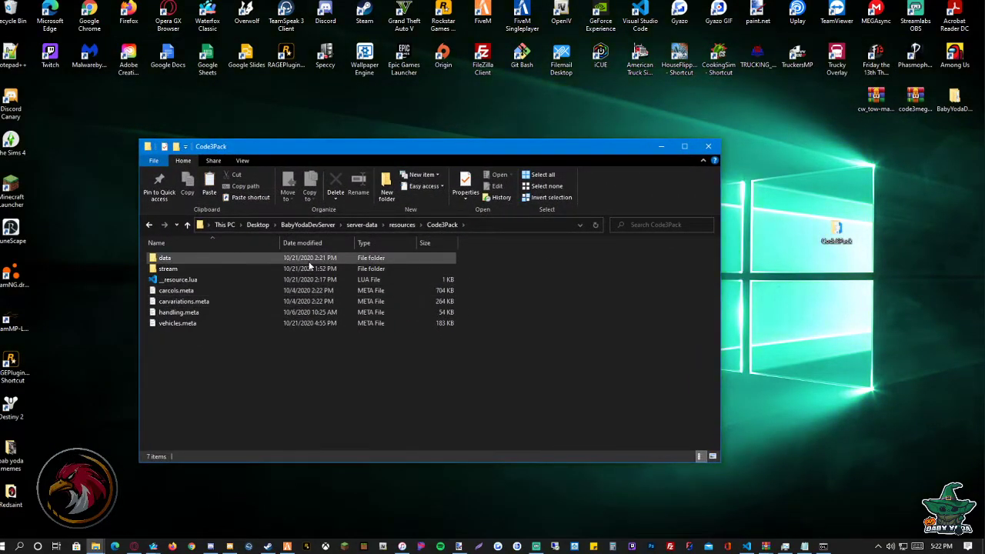
left_click(711, 147)
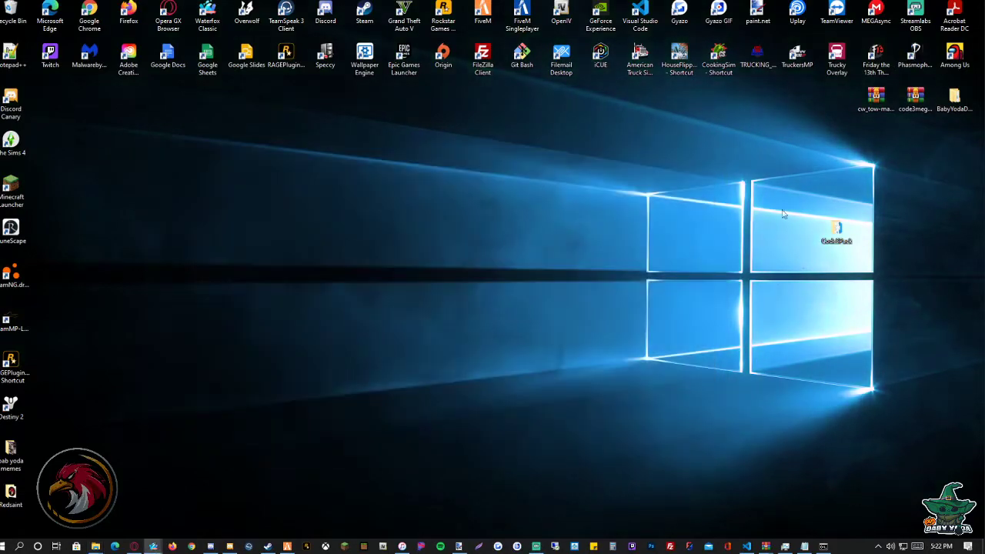
Switch to Visual Studio Code, highlight the "start Code3Pack" line in server.cfg to review it, and minimize the editor.
left_click(747, 546)
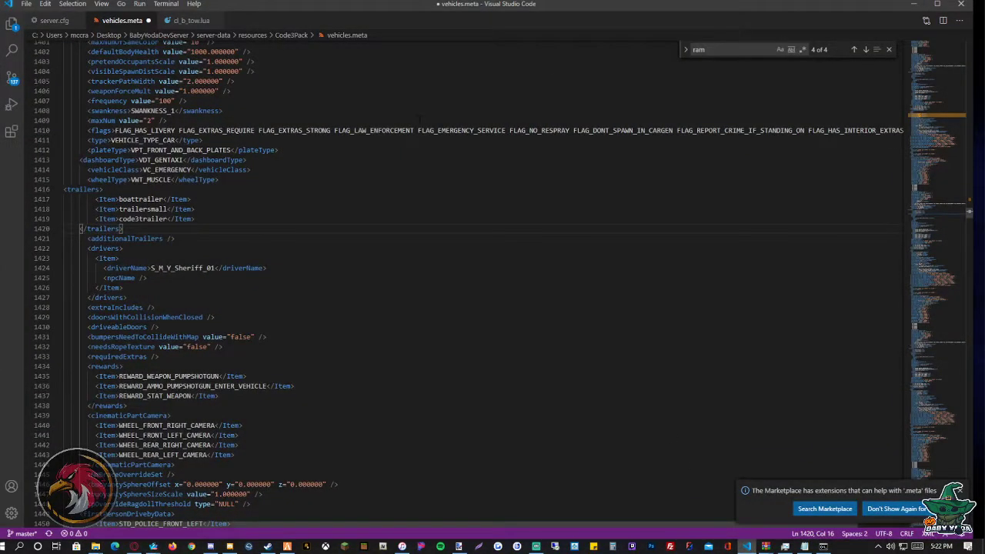
left_click(48, 20)
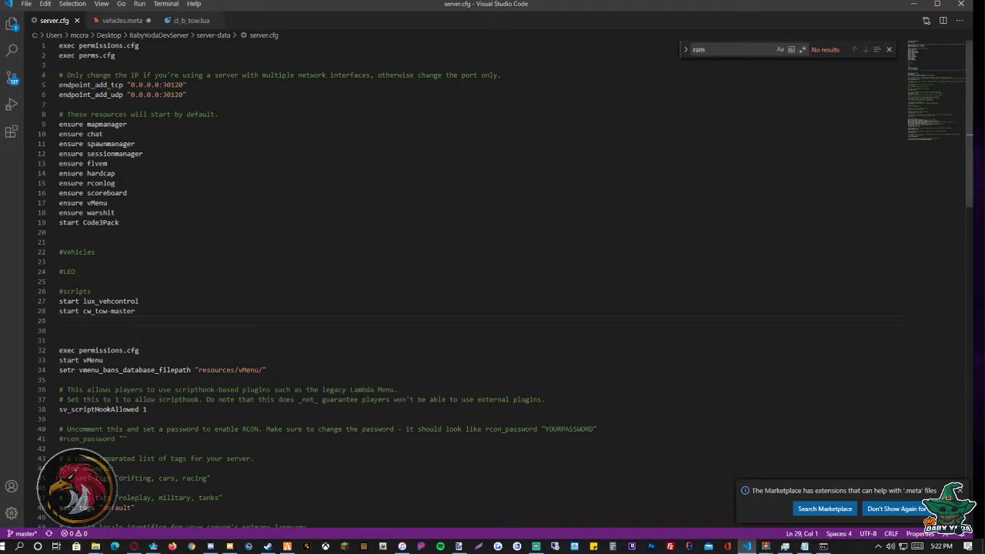
key("shift+Home")
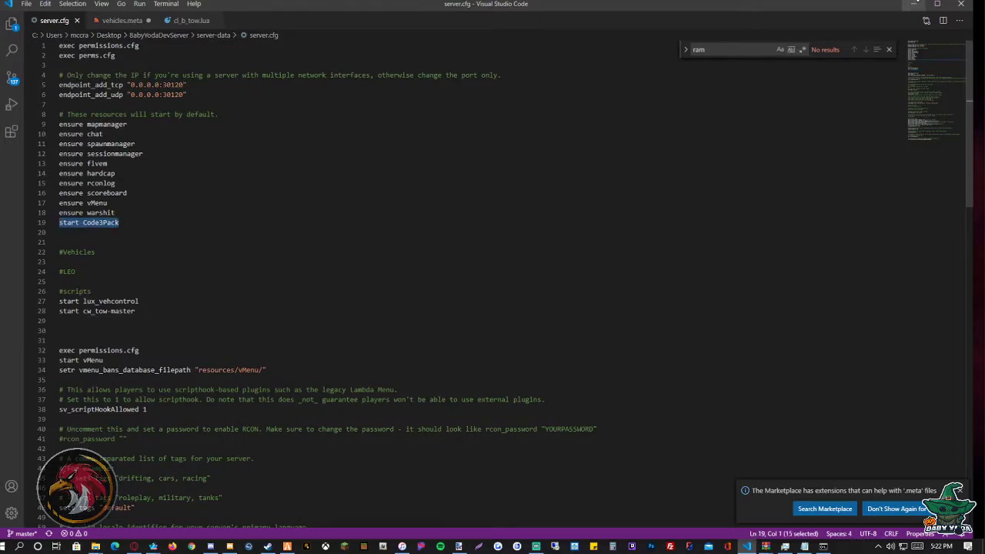
left_click(915, 4)
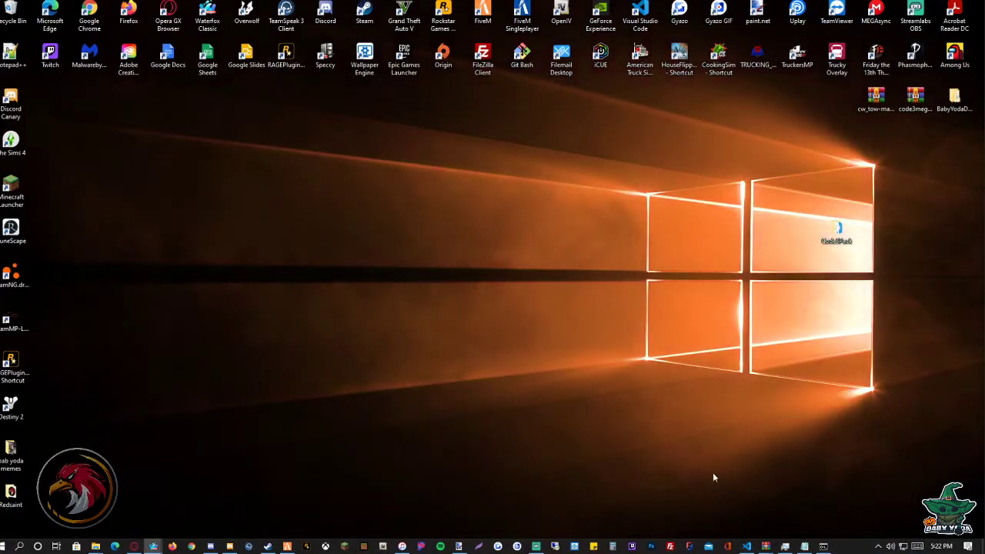
Shut down the running server console and relaunch the server with start.bat from BabyYodaDevServer's server folder.
left_click(823, 546)
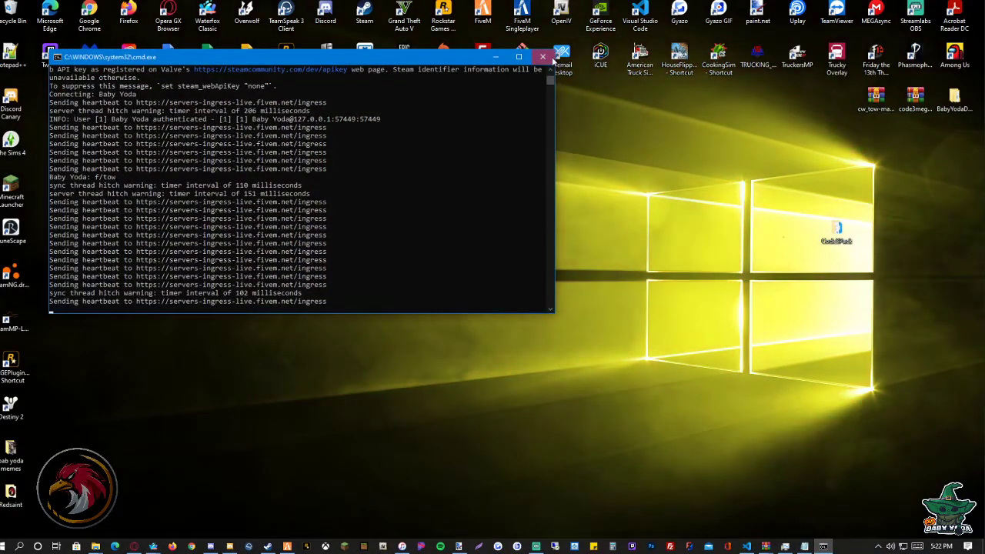
left_click(543, 57)
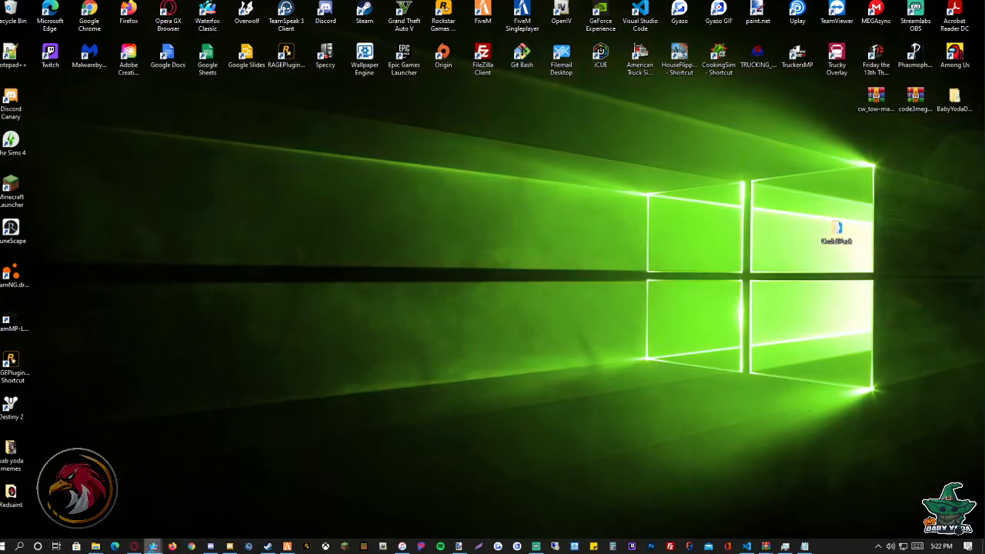
mouse_move(104, 547)
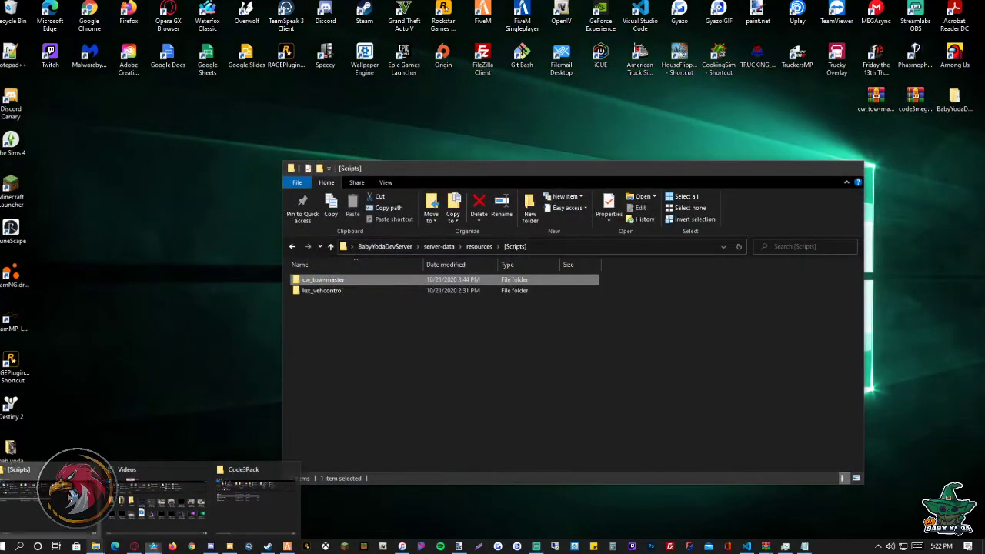
left_click(393, 250)
double_click(377, 280)
scroll(384, 323, "down", 12)
left_click(376, 370)
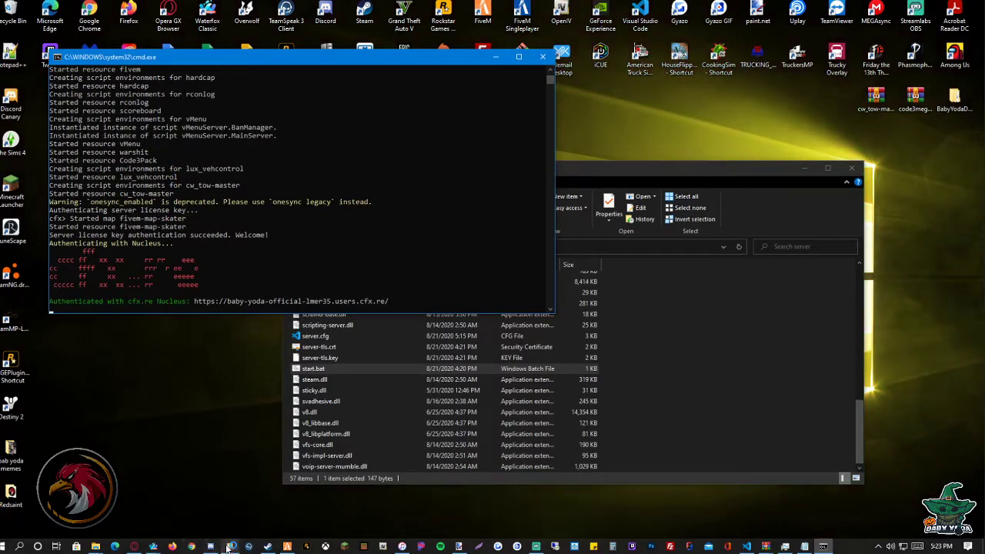
Switch to FiveM, dismiss the disconnection error, and connect to the localhost server.
left_click(287, 546)
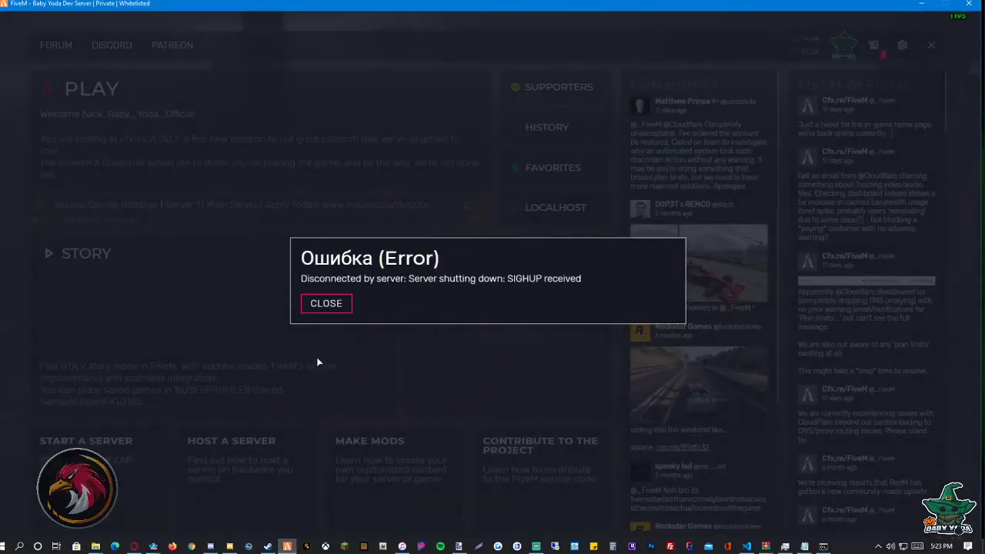
left_click(329, 302)
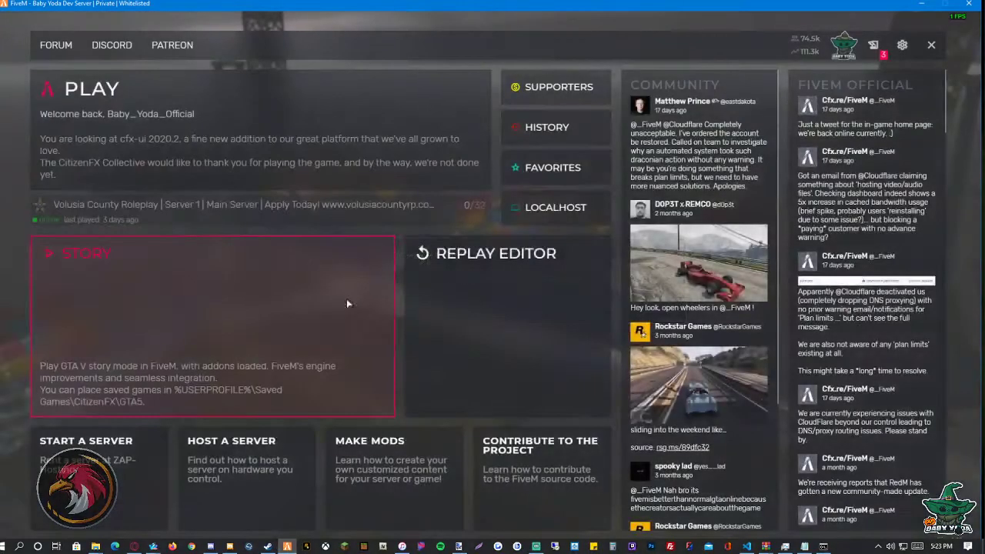
left_click(541, 210)
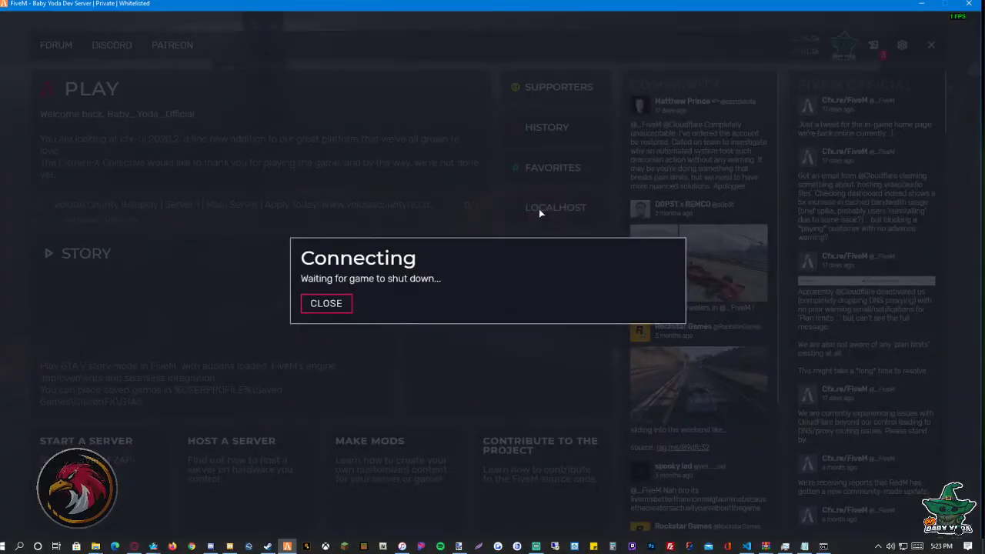